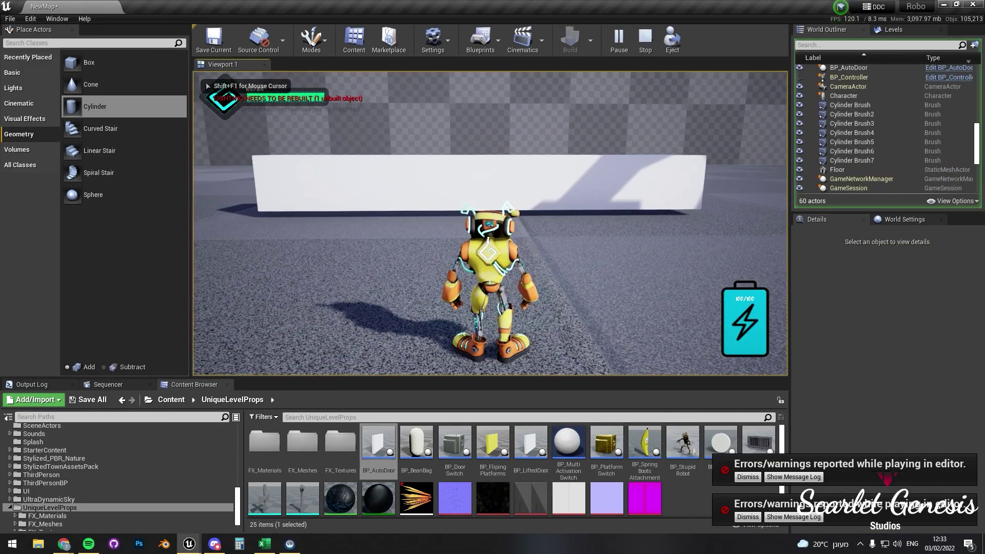
# Step: Stop the running test and replay the auto door level twice, ending back in the editor
pyautogui.scroll(-2, 872, 414)
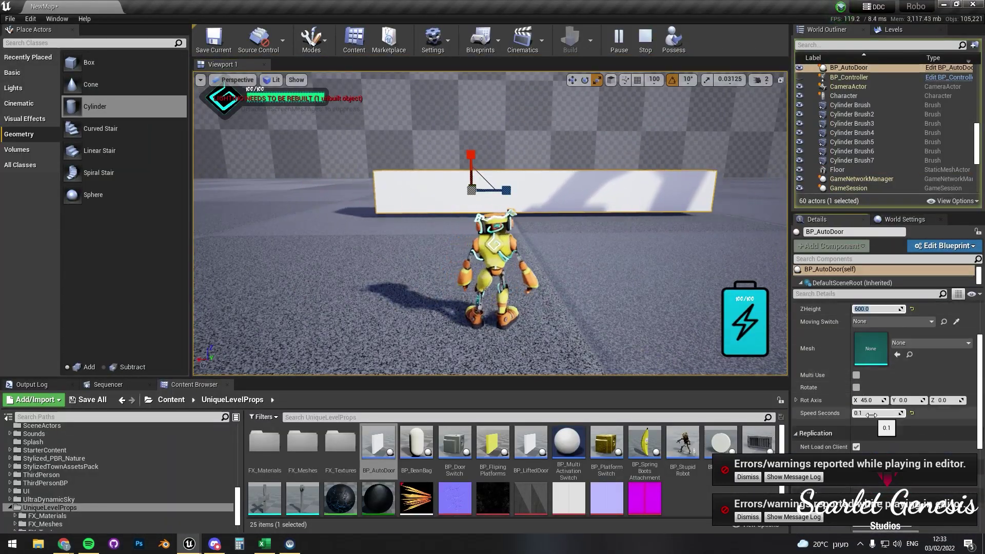
pyautogui.press('Escape')
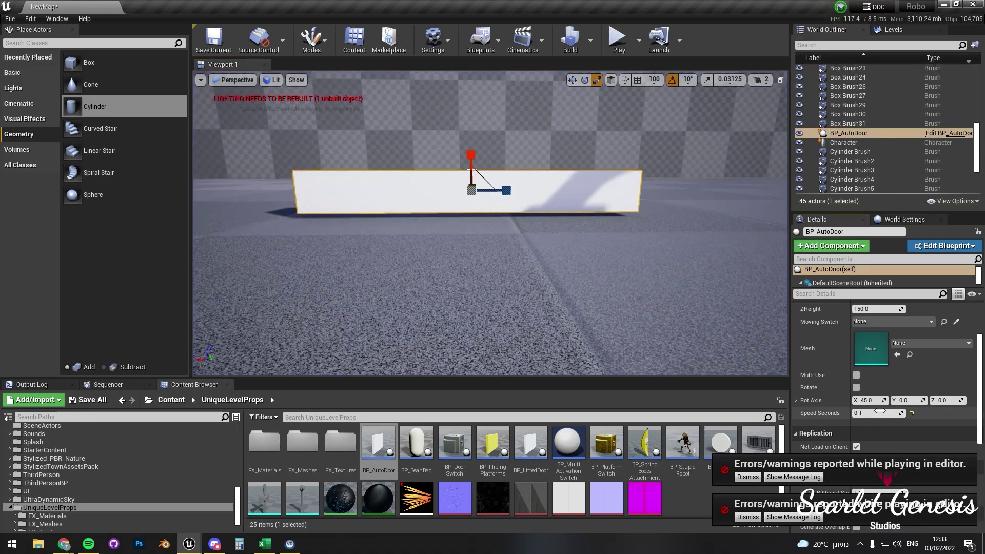
pyautogui.scroll(4, 872, 349)
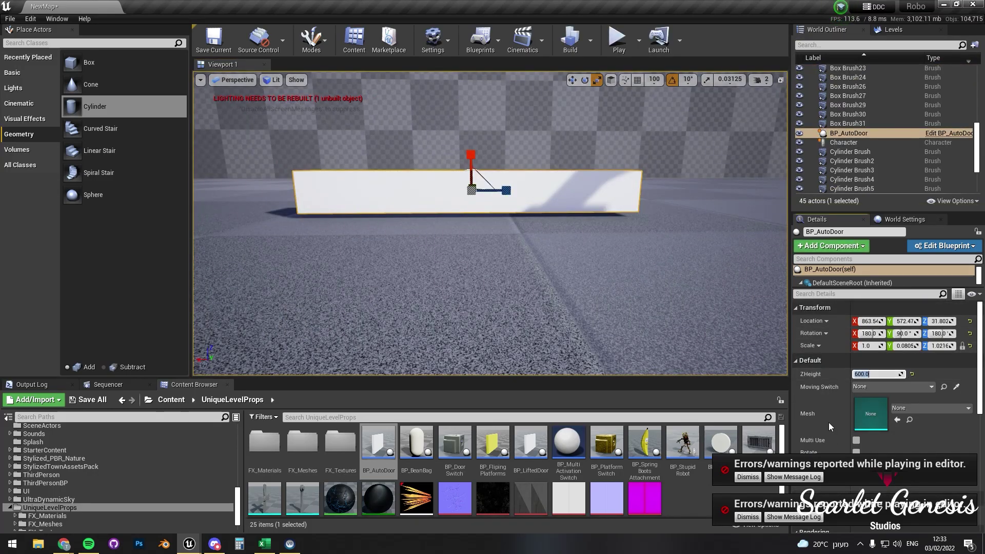
pyautogui.hotkey('alt', 'p')
pyautogui.press('Escape')
pyautogui.hotkey('alt', 'p')
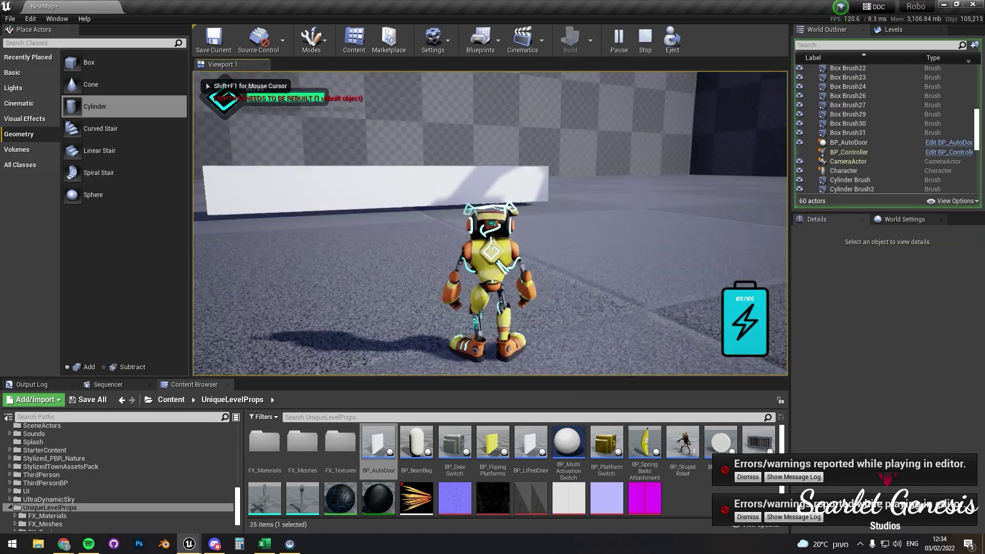
pyautogui.press('Escape')
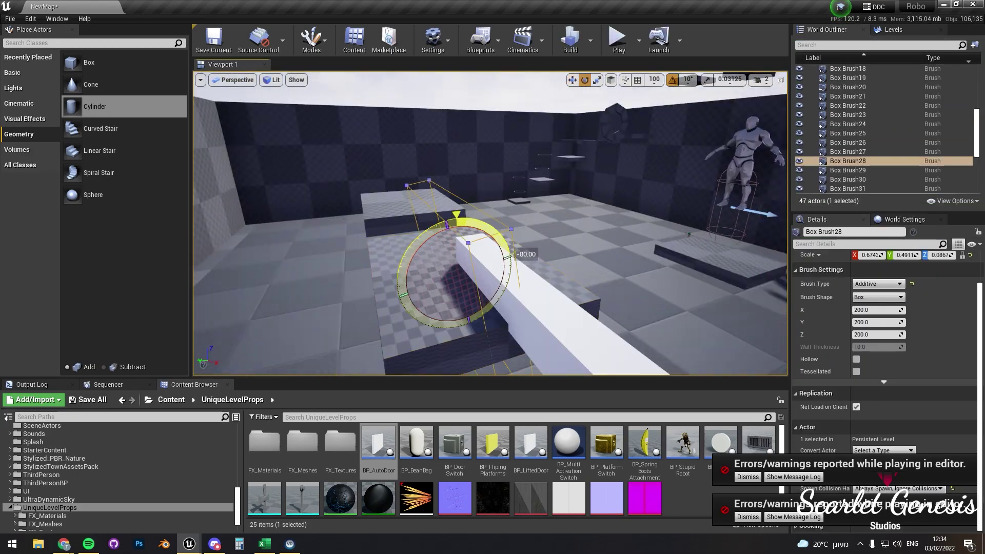
# Step: Play from a chosen spot, then Alt-drag two copies of the wall brush beside the door
pyautogui.rightClick(679, 308)
pyautogui.click(698, 503)
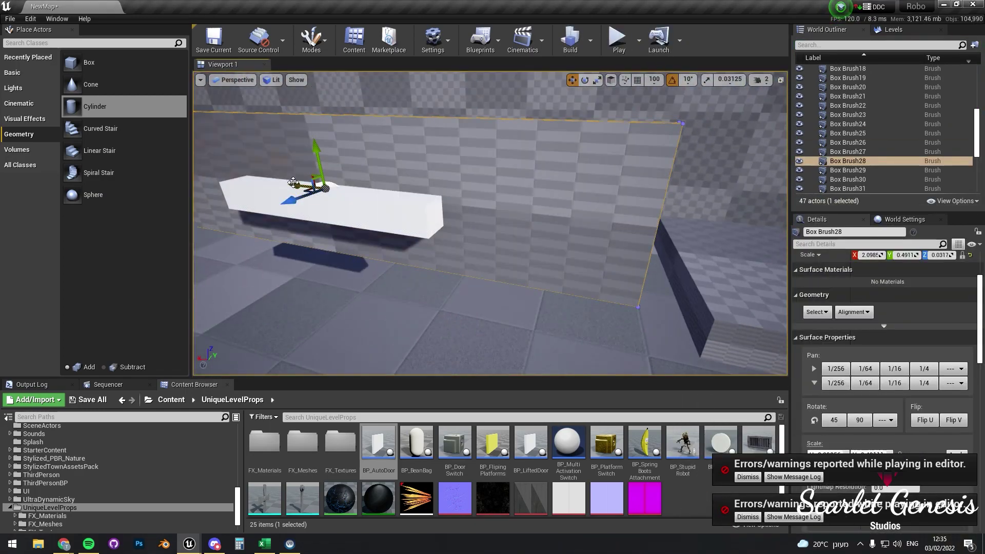
pyautogui.keyDown('alt'); pyautogui.moveTo(496, 200); pyautogui.dragTo(446, 216); pyautogui.keyUp('alt')
pyautogui.keyDown('alt'); pyautogui.moveTo(520, 189); pyautogui.dragTo(464, 229); pyautogui.keyUp('alt')
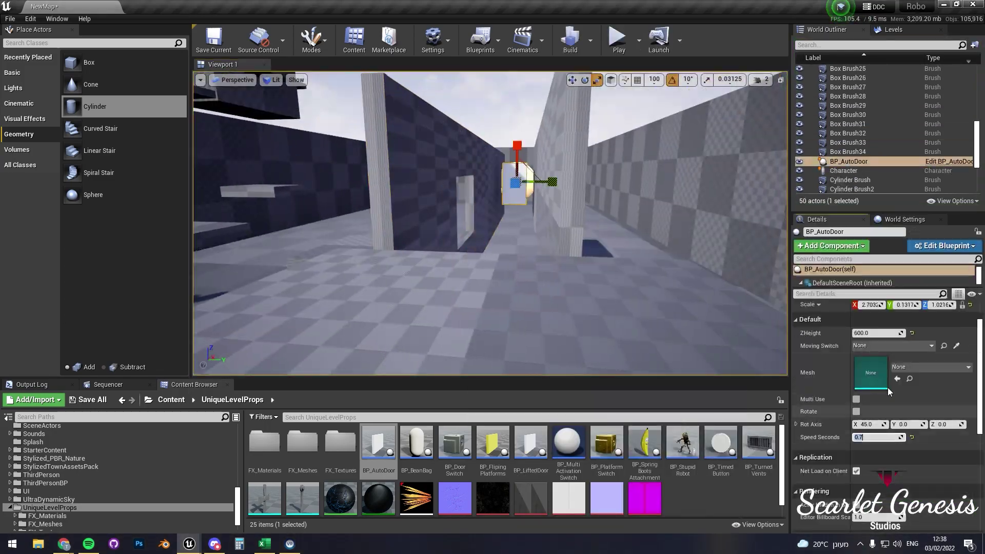
pyautogui.rightClick(537, 185)
pyautogui.click(575, 501)
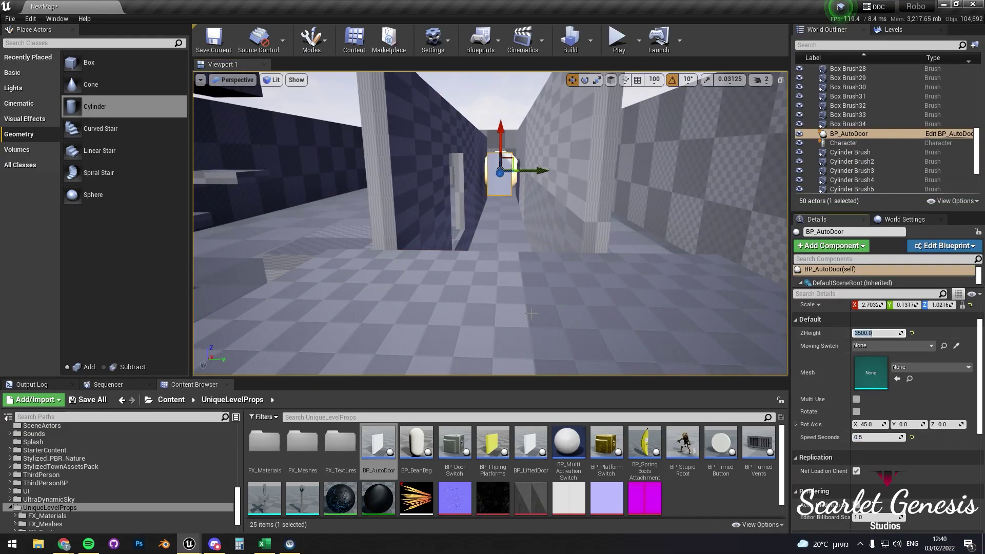
# Step: Select a wall brush near the door and start a play-test of the level
pyautogui.moveTo(531, 314); pyautogui.dragTo(495, 194)
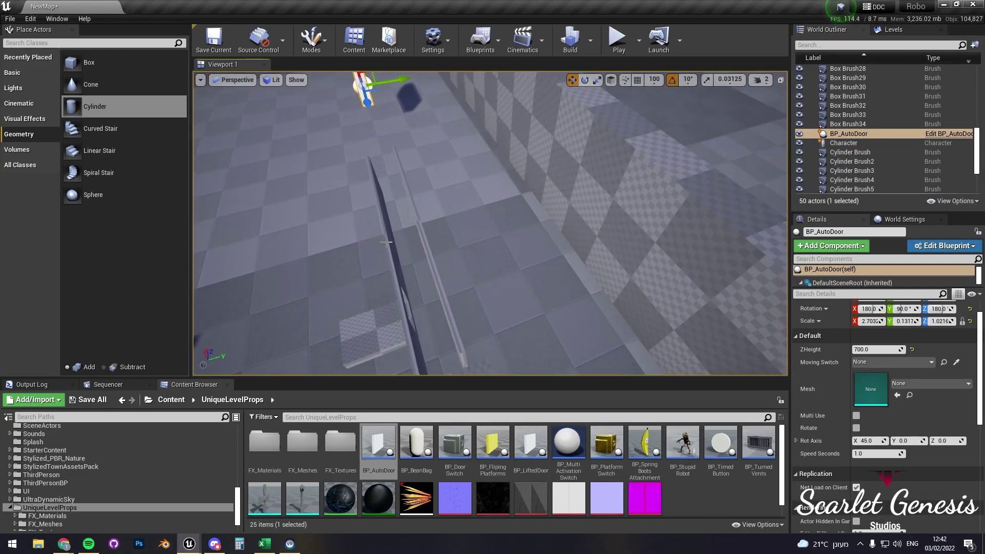
pyautogui.click(387, 243)
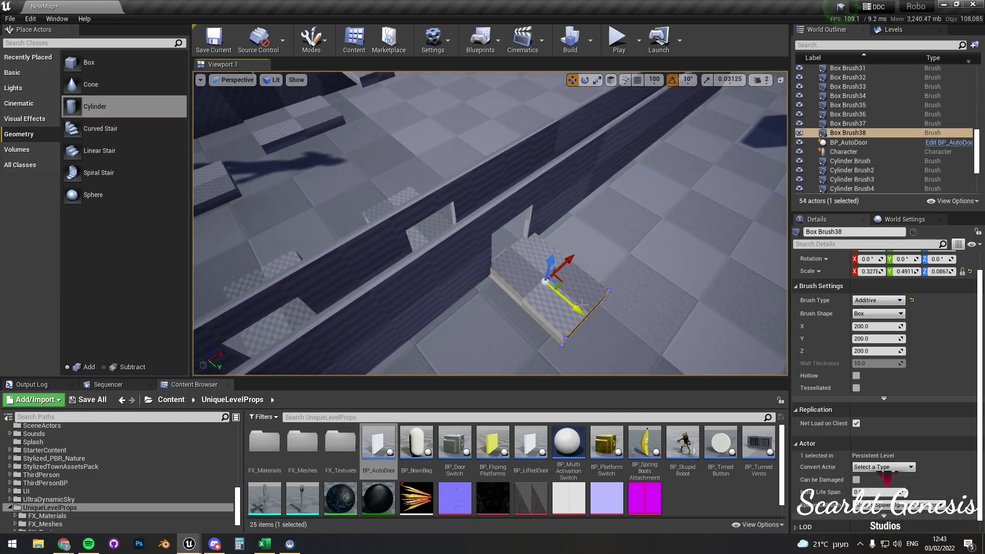
pyautogui.hotkey('alt', 'p')
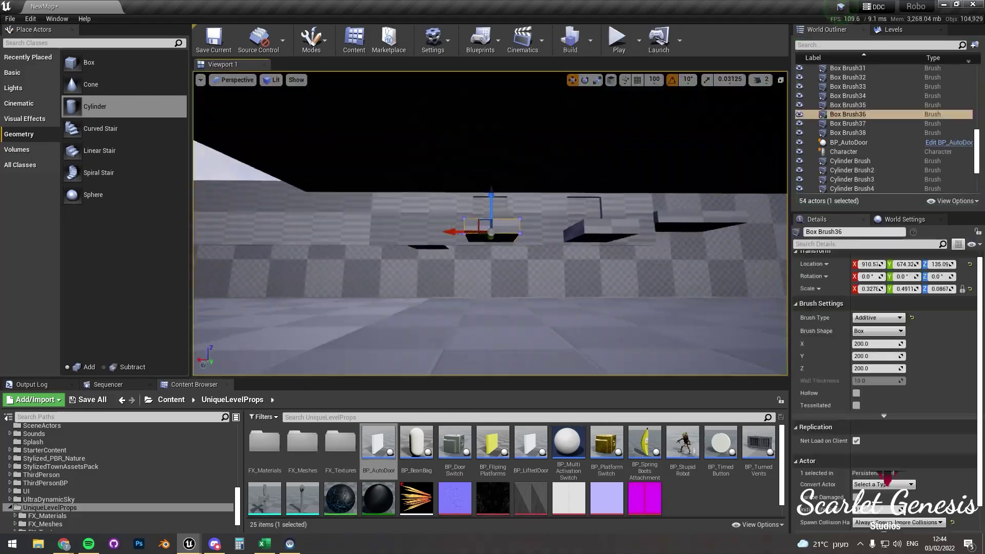
# Step: Undo the brush surface selection, open the ThirdPersonBP folder, and play-test with the robot
pyautogui.hotkey('ctrl', 'z')
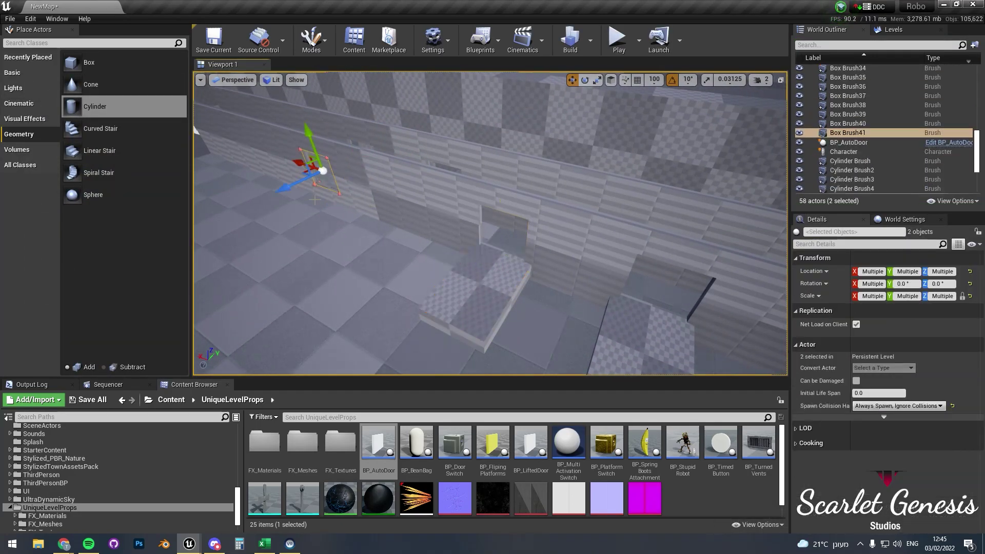
pyautogui.click(43, 483)
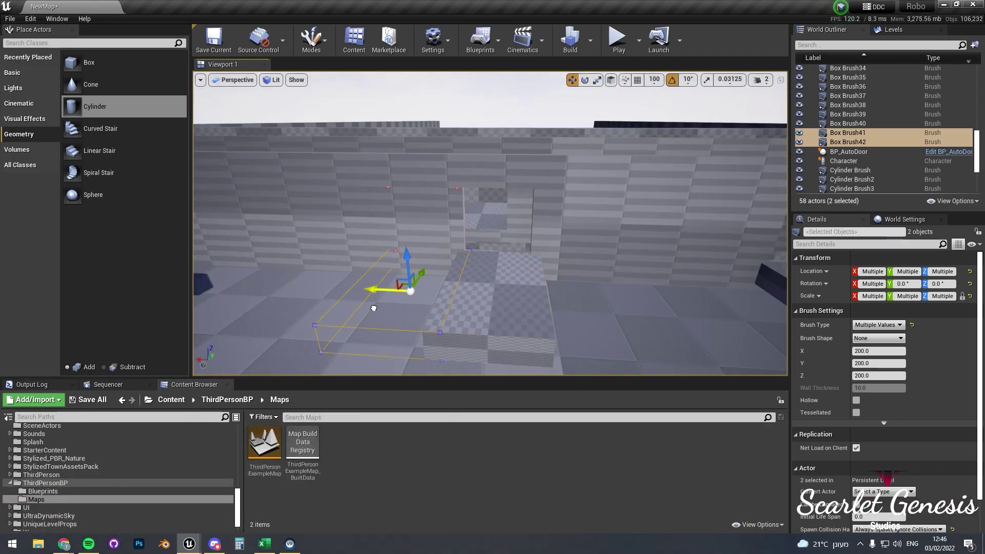
pyautogui.hotkey('alt', 'p')
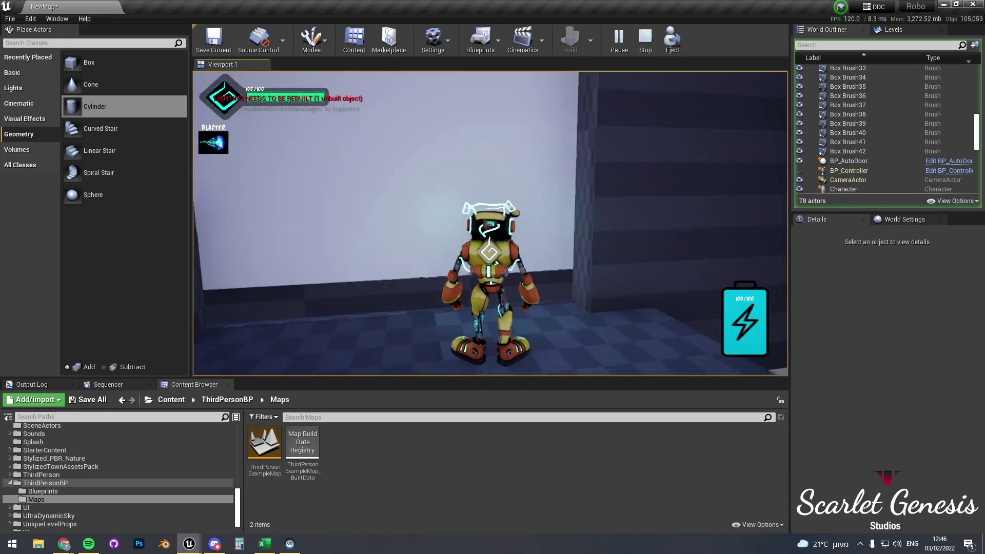
# Step: Restart the play-test twice and run the robot forward toward the wall
pyautogui.press('Escape')
pyautogui.hotkey('alt', 'p')
pyautogui.press('Escape')
pyautogui.hotkey('alt', 'p')
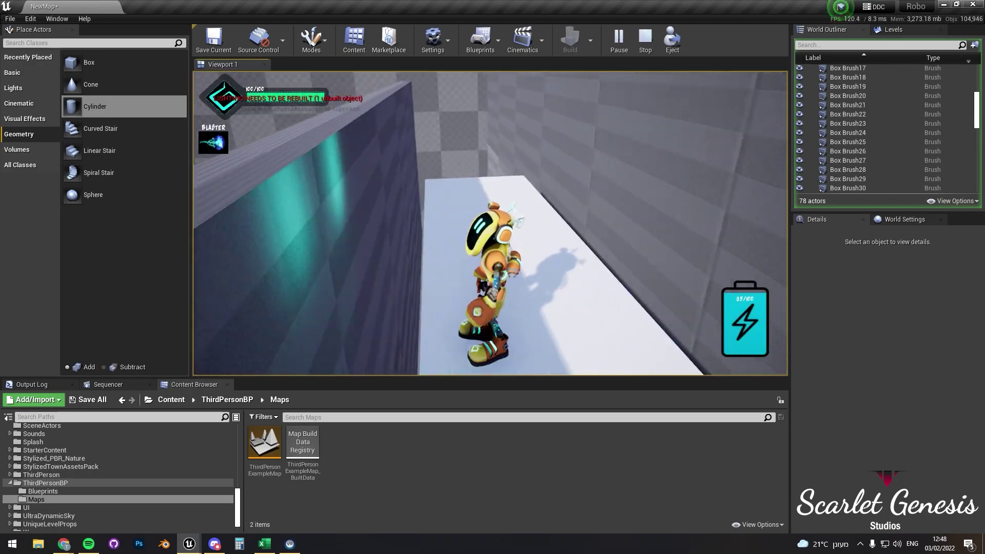
pyautogui.press('w')
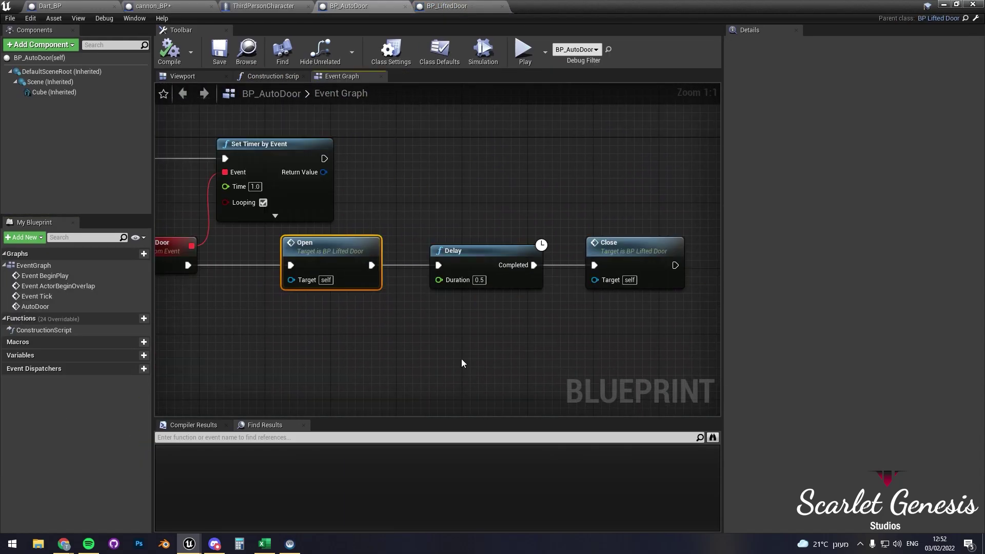
# Step: Add a Flip Flop node after the AutoDoor event in BP_AutoDoor's Event Graph
pyautogui.rightClick(378, 316)
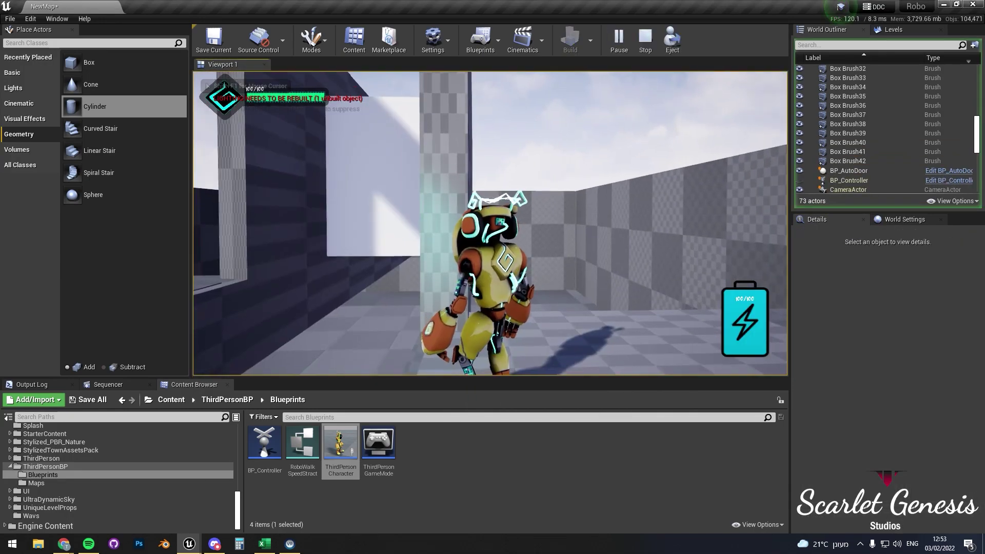
# Step: End each repeated door play-test run and return to level editing
pyautogui.press('Escape')
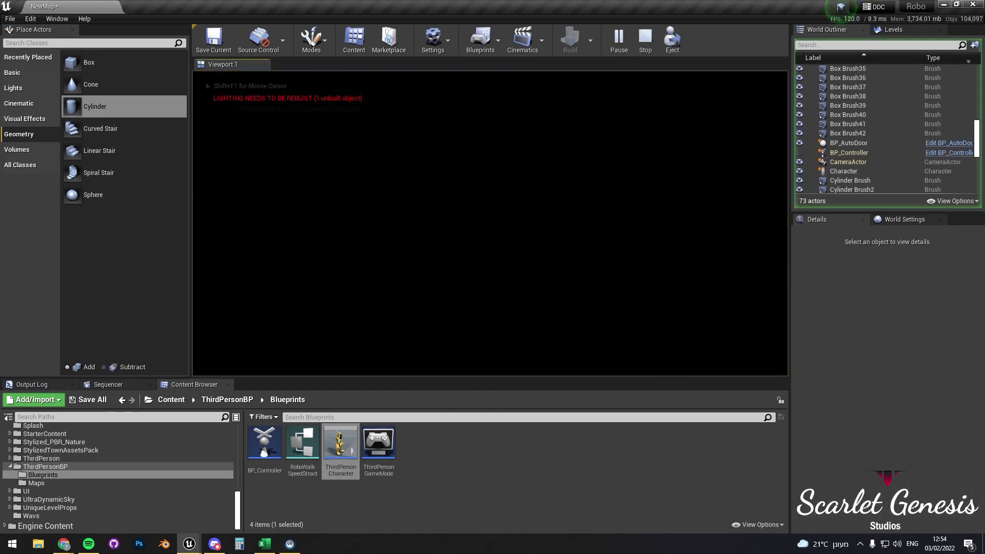
pyautogui.press('Escape')
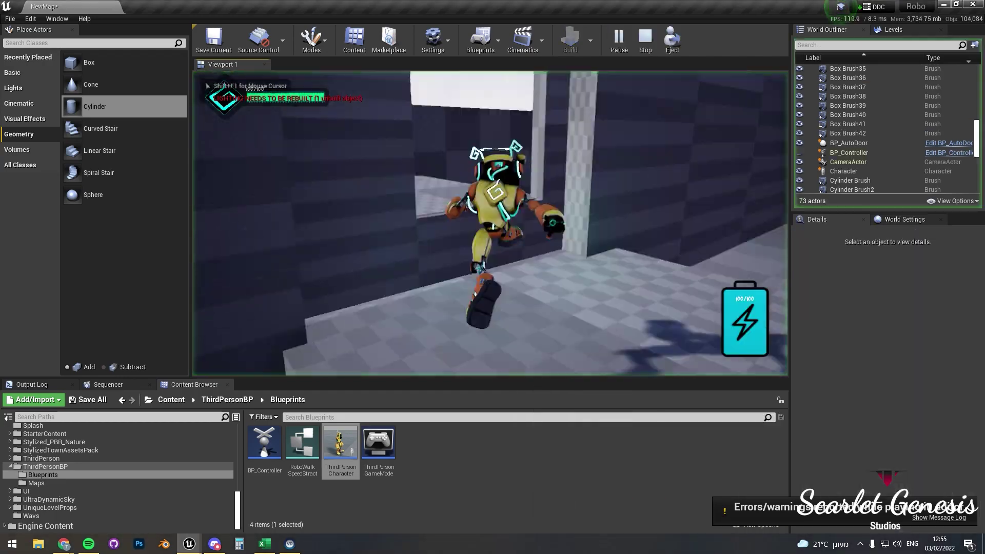
pyautogui.press('Escape')
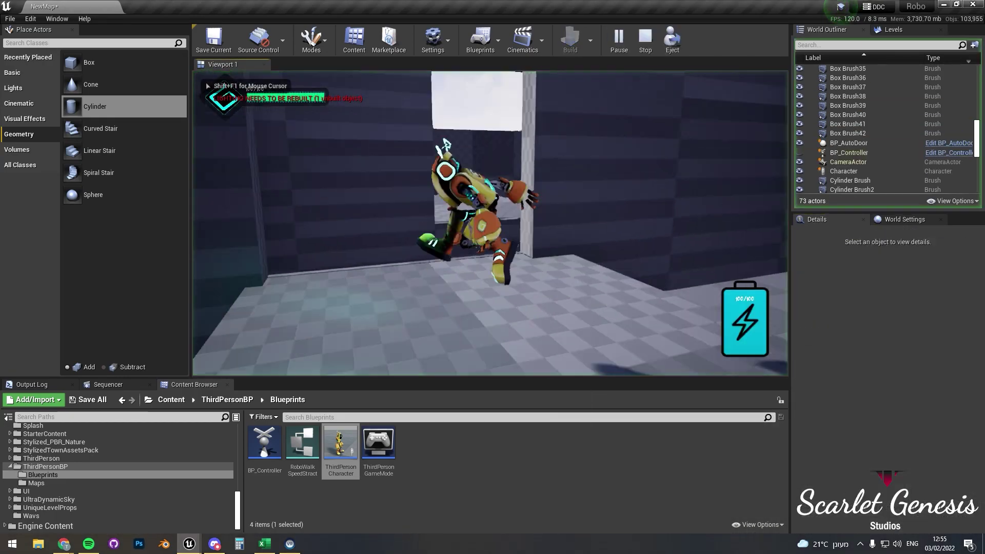
pyautogui.press('Escape')
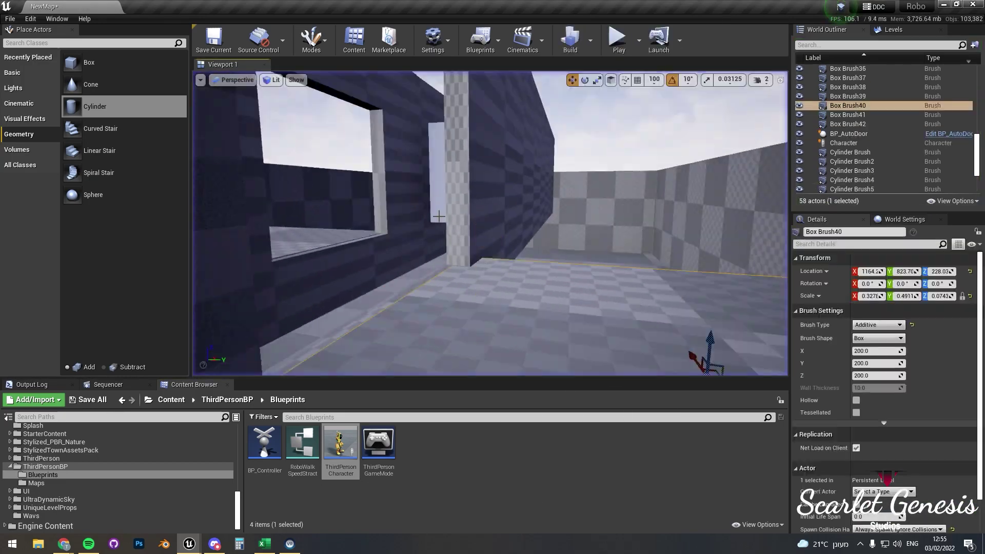
# Step: Select the auto door and play-test the level with the new wall panels, then stop
pyautogui.click(439, 216)
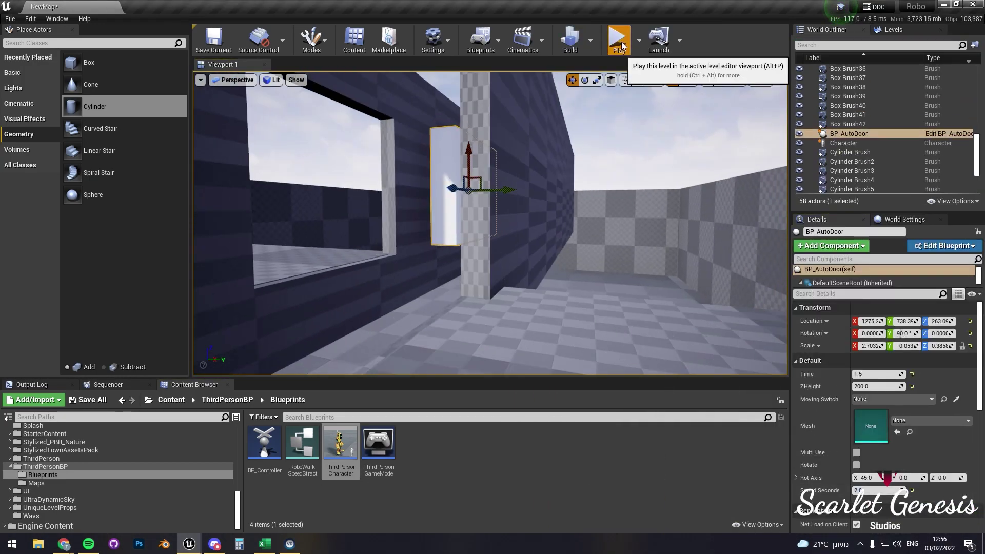
pyautogui.click(621, 45)
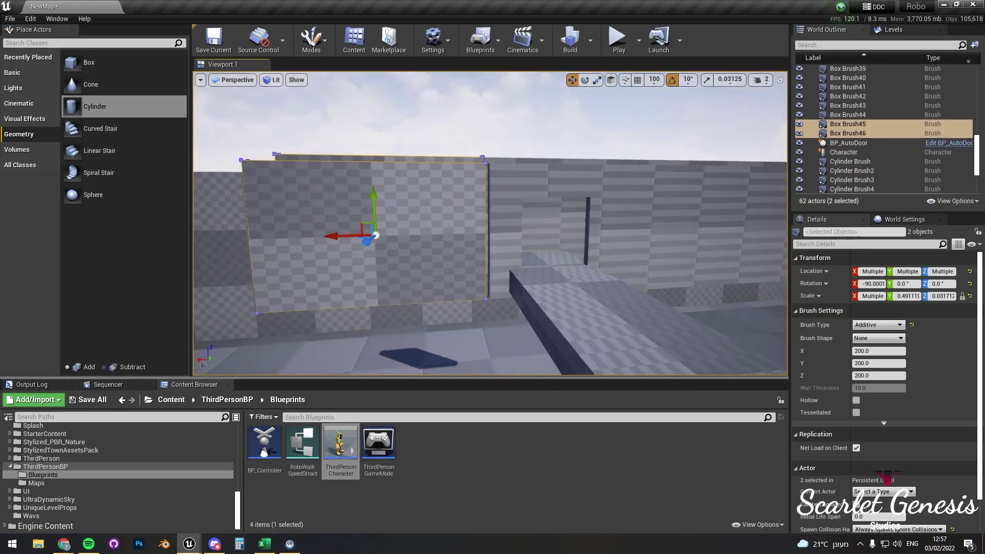
pyautogui.hotkey('alt', 'p')
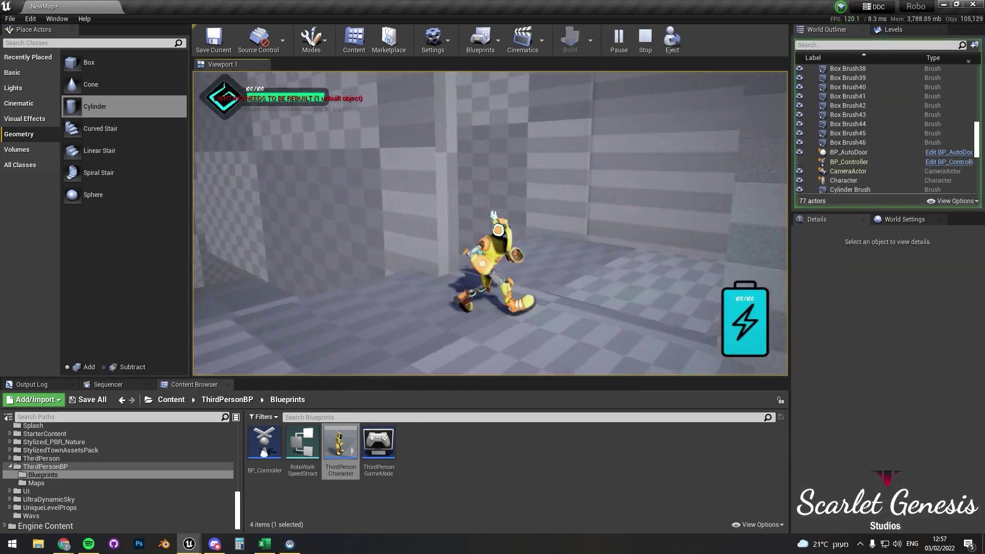
pyautogui.press('Escape')
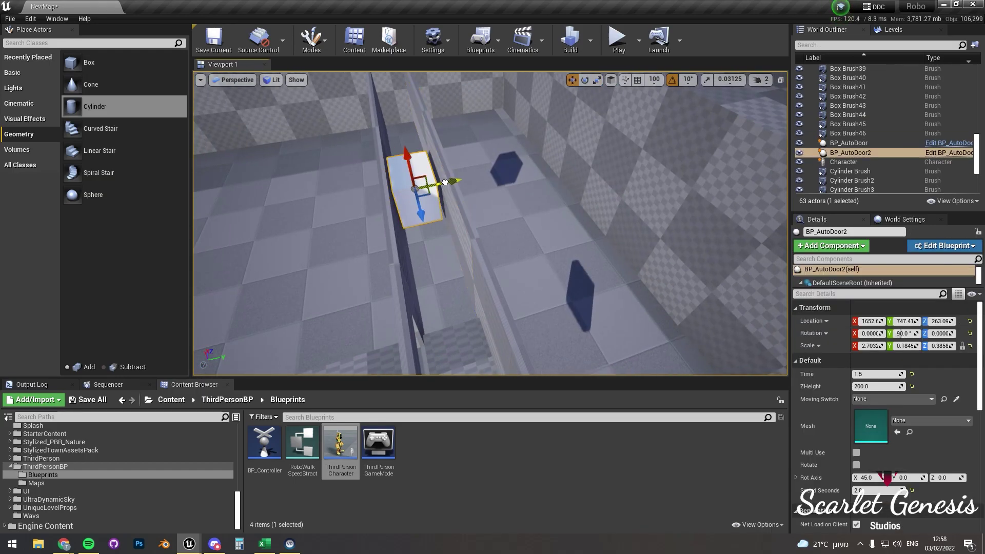
# Step: Edit the second door's opening height and play from a chosen spot in the level
pyautogui.click(870, 386)
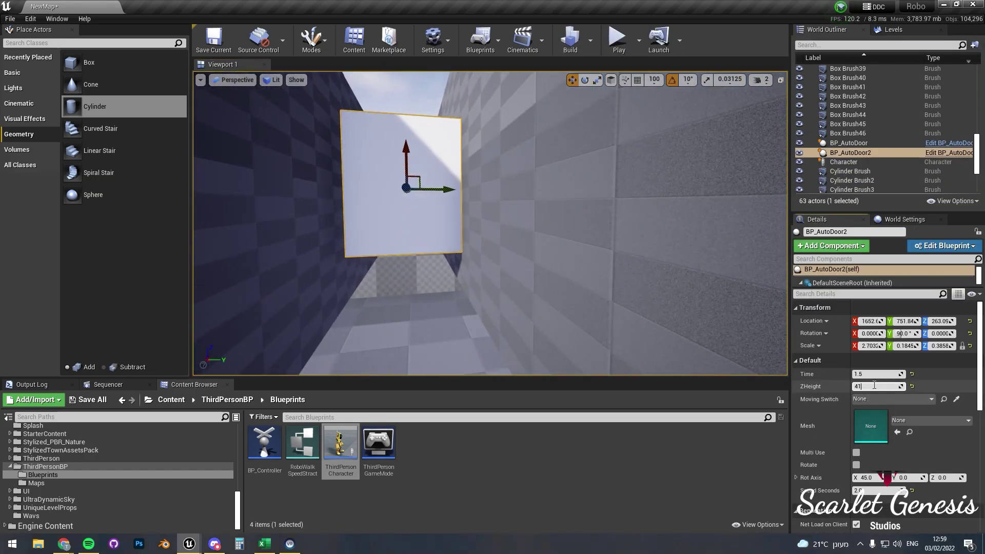
pyautogui.rightClick(469, 187)
pyautogui.click(528, 475)
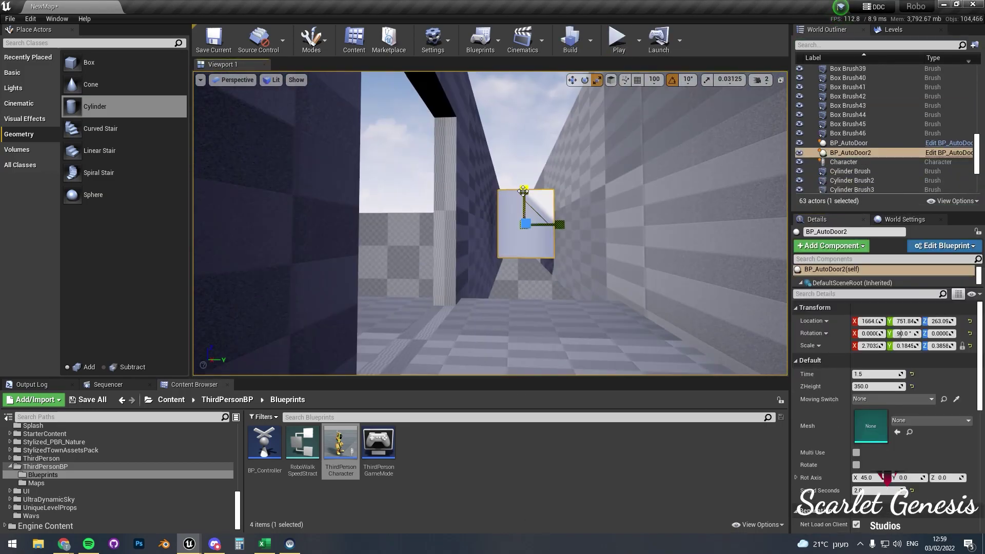
pyautogui.rightClick(555, 227)
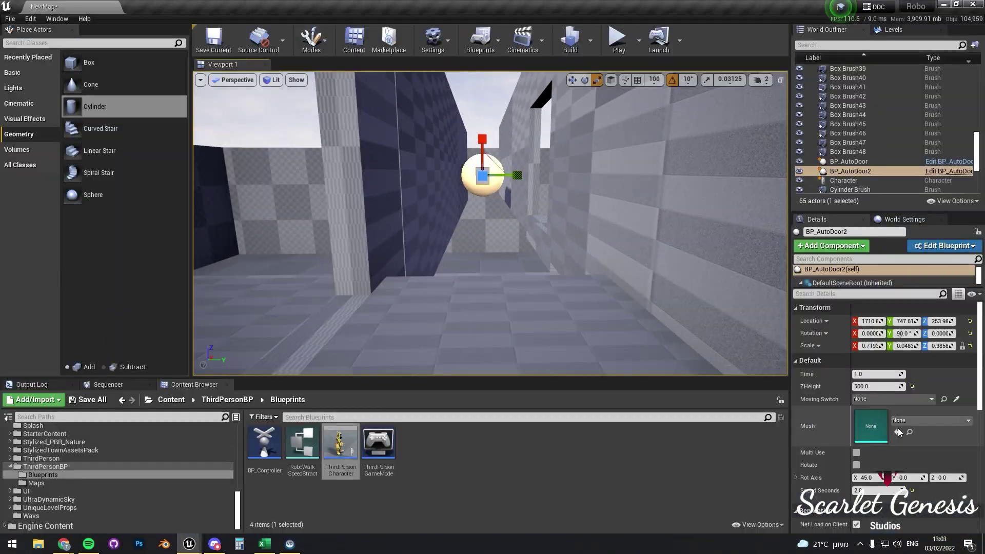
# Step: View the resized door from above, play-test it, then reposition the two selected wall brushes
pyautogui.moveTo(564, 231); pyautogui.dragTo(590, 216, button='right')
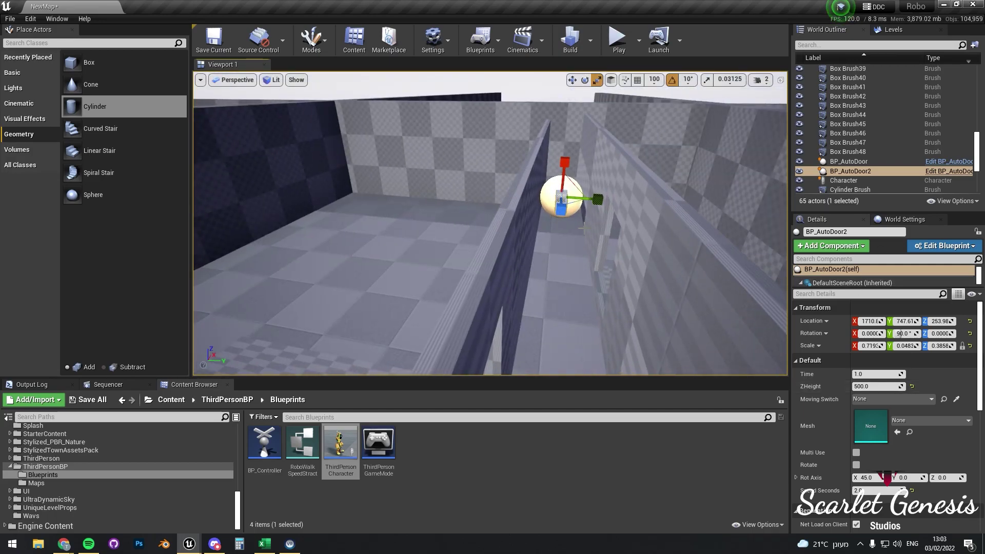
pyautogui.hotkey('alt', 'p')
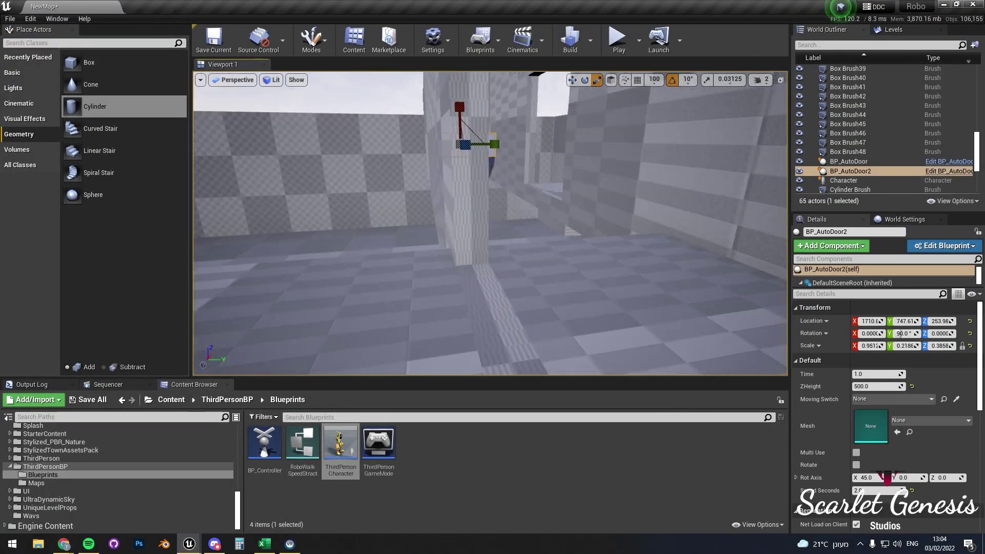
pyautogui.press('Escape')
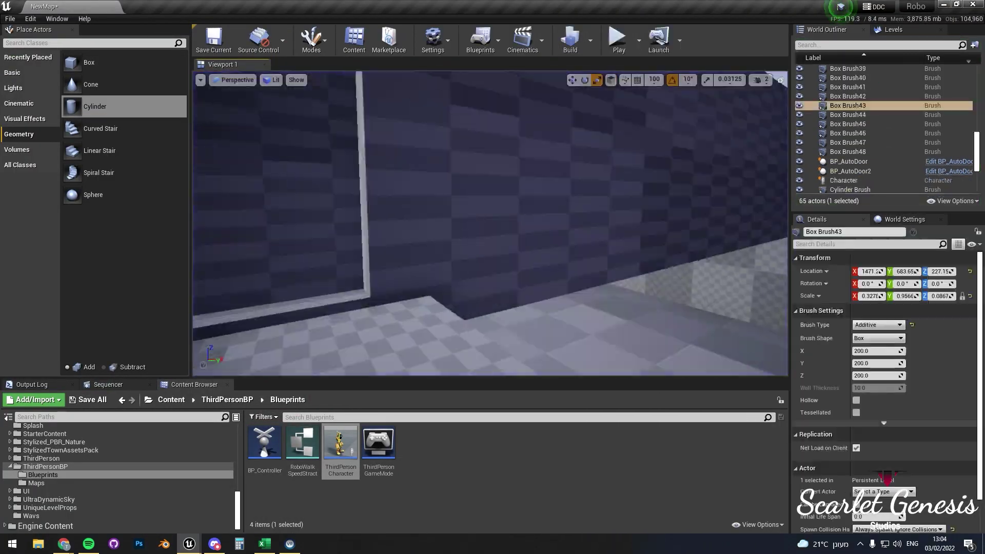
pyautogui.press('w')
pyautogui.moveTo(505, 221); pyautogui.dragTo(514, 242)
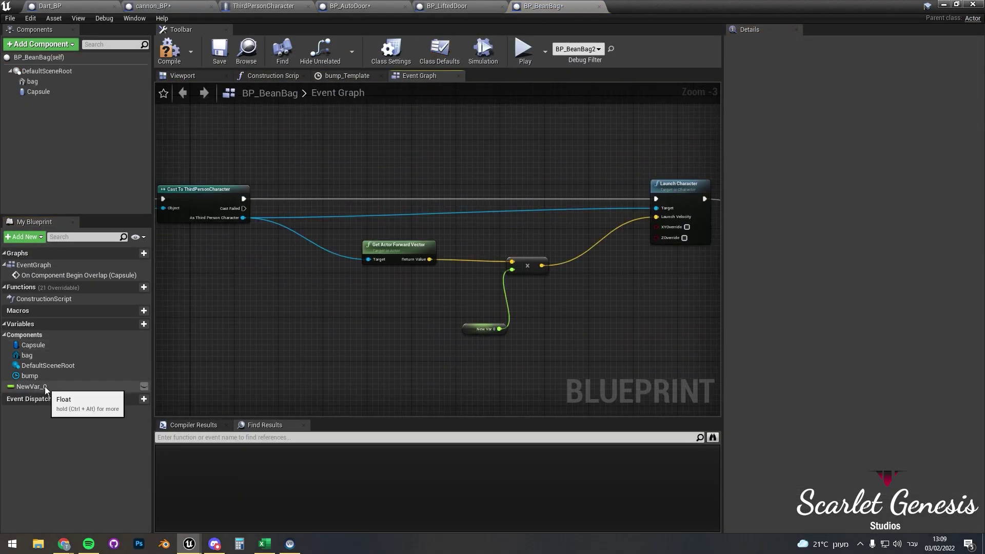
# Step: Rename the bean bag's new float variable to Power, then start a play-test
pyautogui.click(45, 389)
pyautogui.click(848, 246)
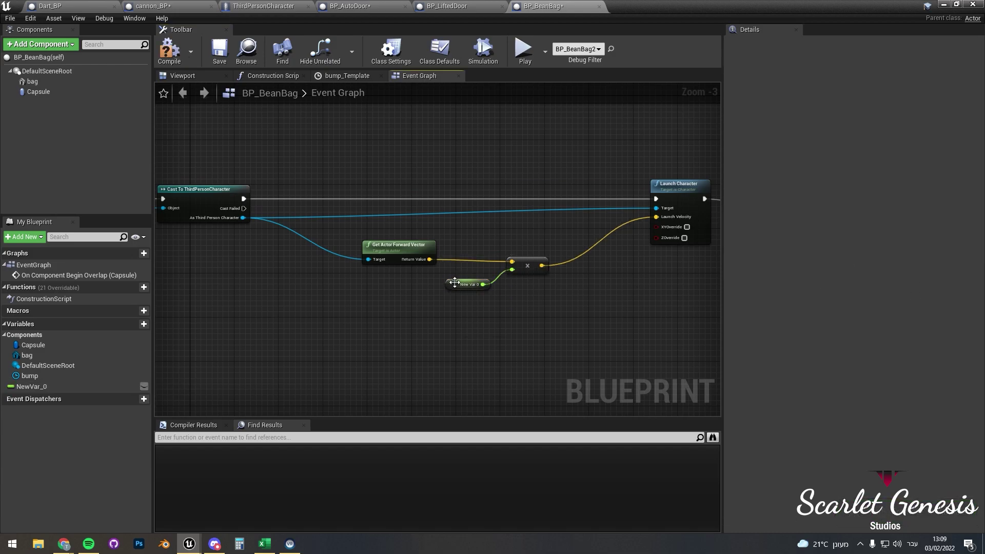
pyautogui.write('Power')
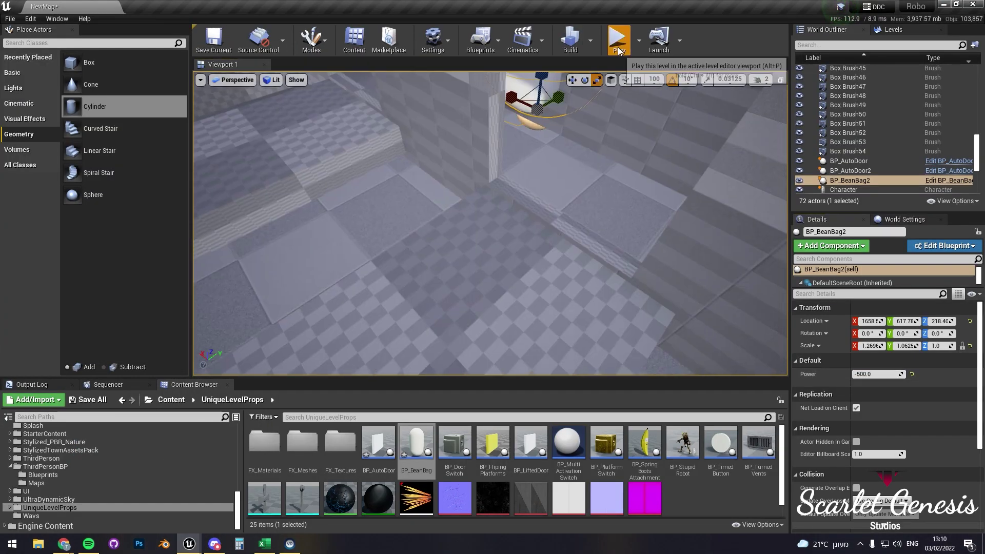
pyautogui.click(618, 49)
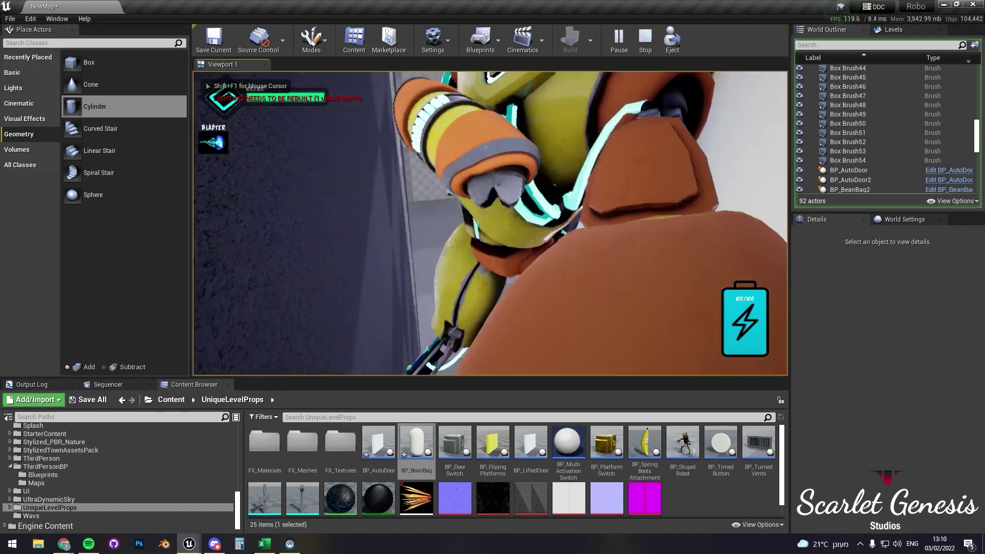
pyautogui.press('Escape')
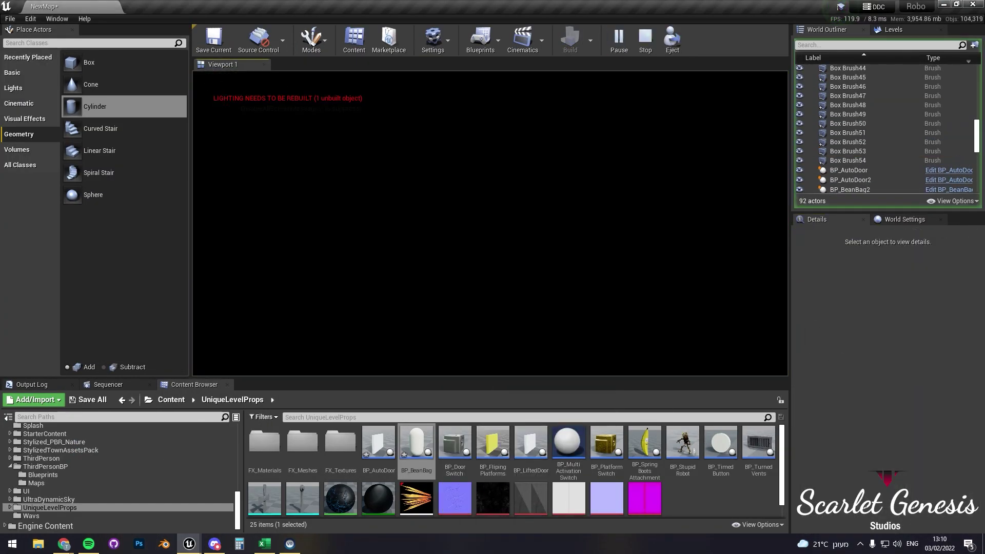
pyautogui.hotkey('alt', 'p')
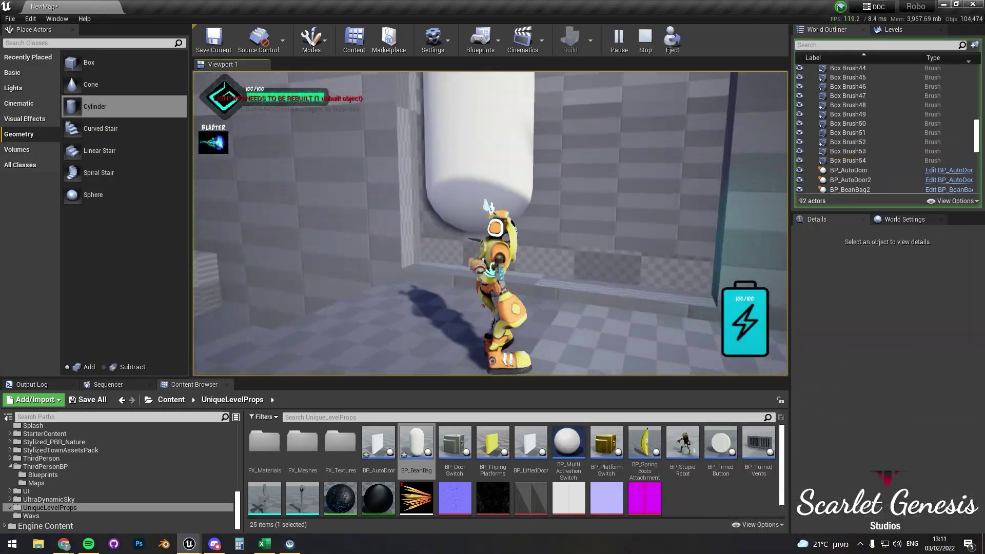
pyautogui.press('Escape')
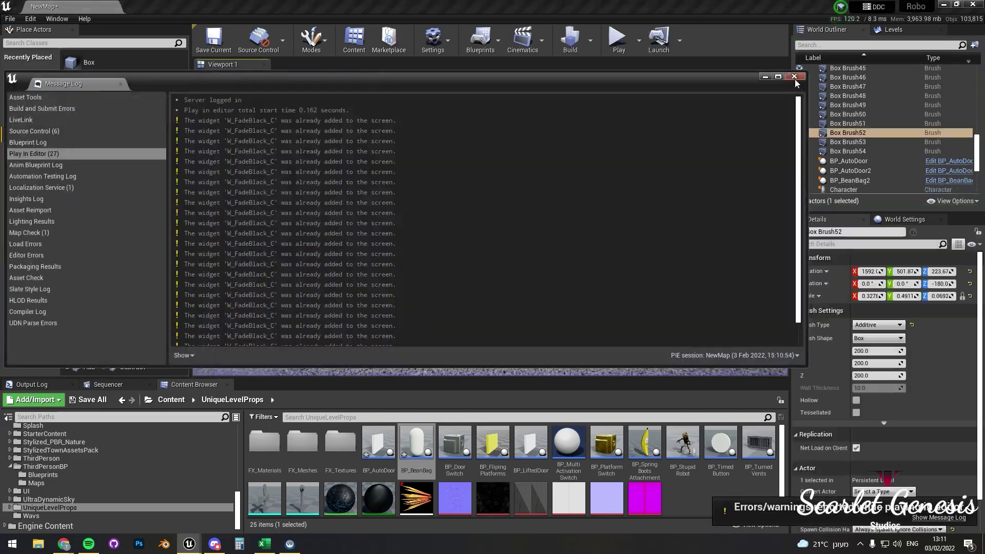
pyautogui.hotkey('alt', 'p')
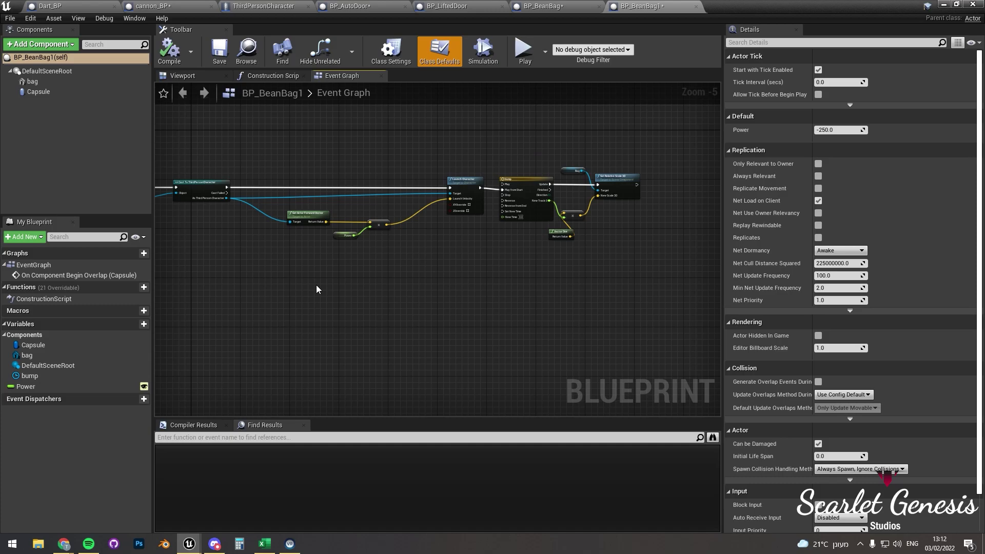
# Step: Add an Arrow component to BP_BeanBag and check it in the 3D viewport
pyautogui.scroll(2, 316, 289)
pyautogui.scroll(2, 440, 306)
pyautogui.click(44, 71)
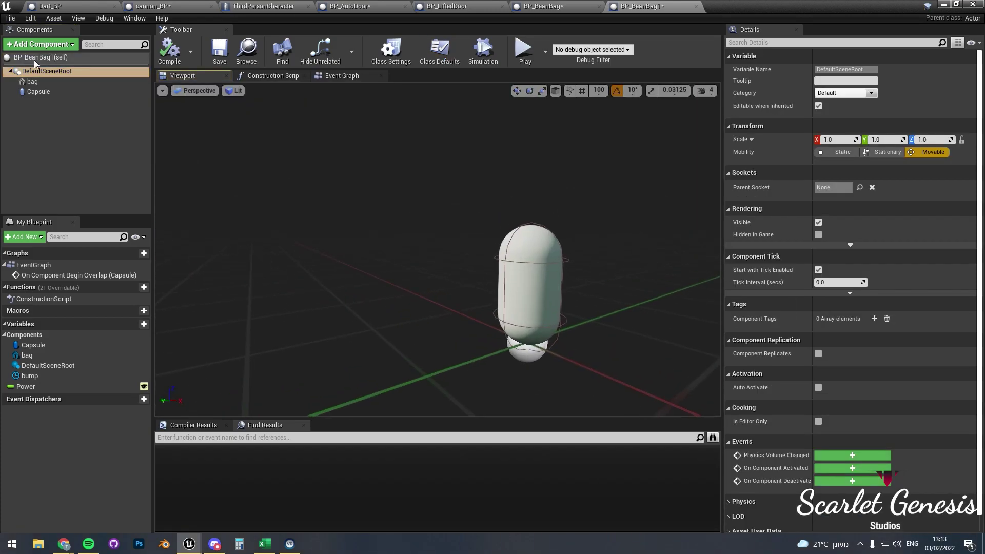
pyautogui.click(41, 44)
pyautogui.click(35, 67)
pyautogui.moveTo(488, 265); pyautogui.dragTo(518, 269, button='right')
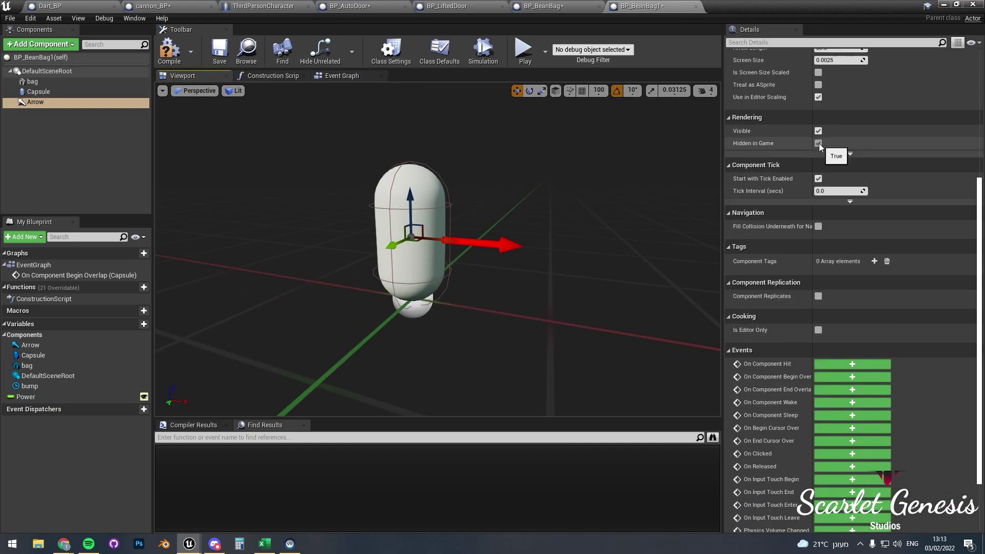
# Step: Place the Arrow in the Event Graph with a Get Forward Vector node, then focus BP_BeanBag1
pyautogui.click(340, 75)
pyautogui.moveTo(30, 345)
pyautogui.mouseDown()
pyautogui.moveTo(330, 322)
pyautogui.moveTo(392, 333)
pyautogui.mouseUp()
pyautogui.write('forward')
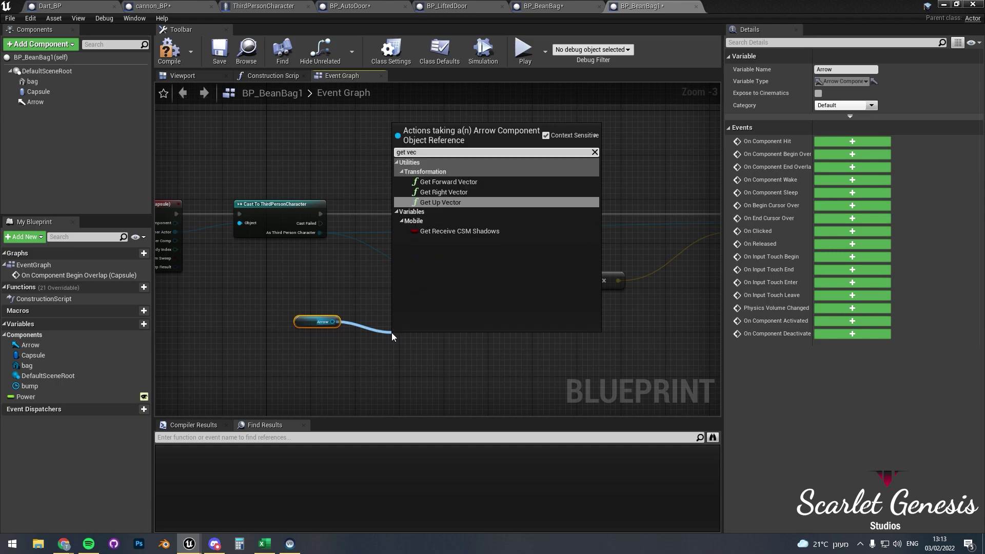
pyautogui.press('Return')
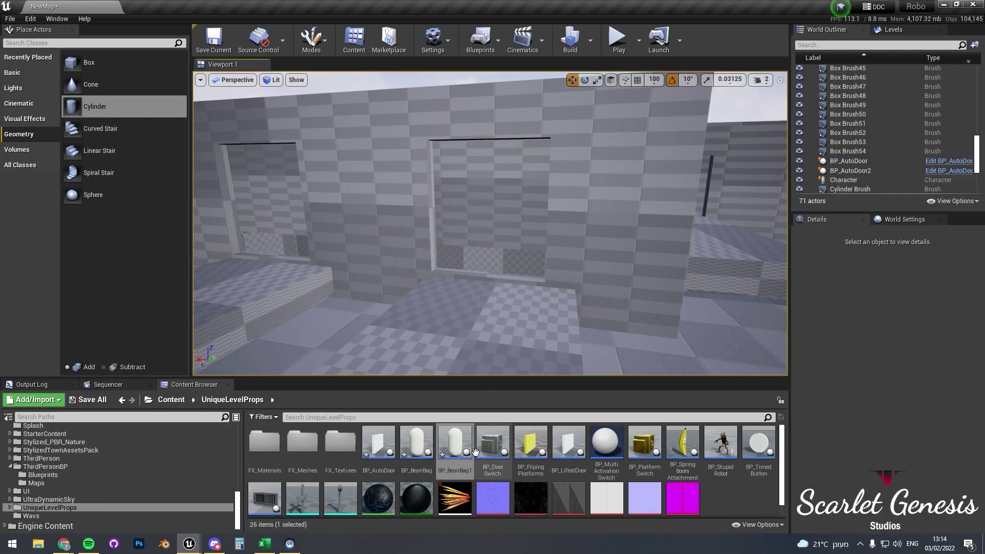
pyautogui.doubleClick(850, 180)
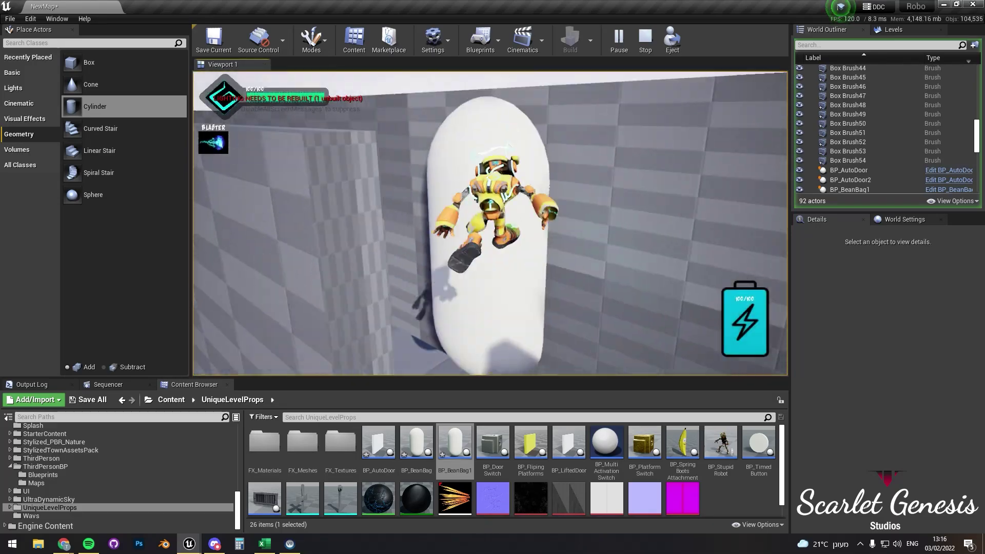
# Step: Stop the running play-test, then restart the level's play-test twice
pyautogui.press('Escape')
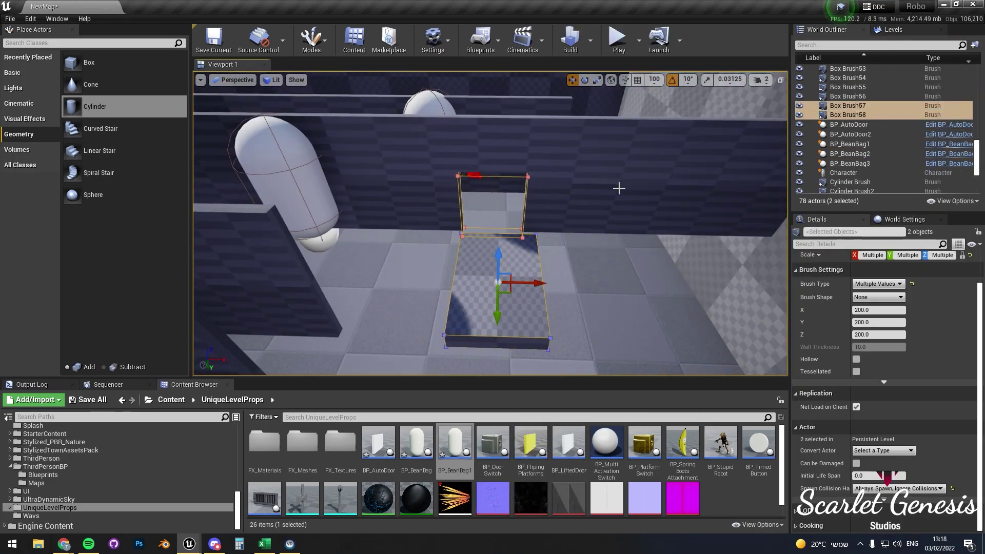
pyautogui.click(618, 38)
pyautogui.press('Escape')
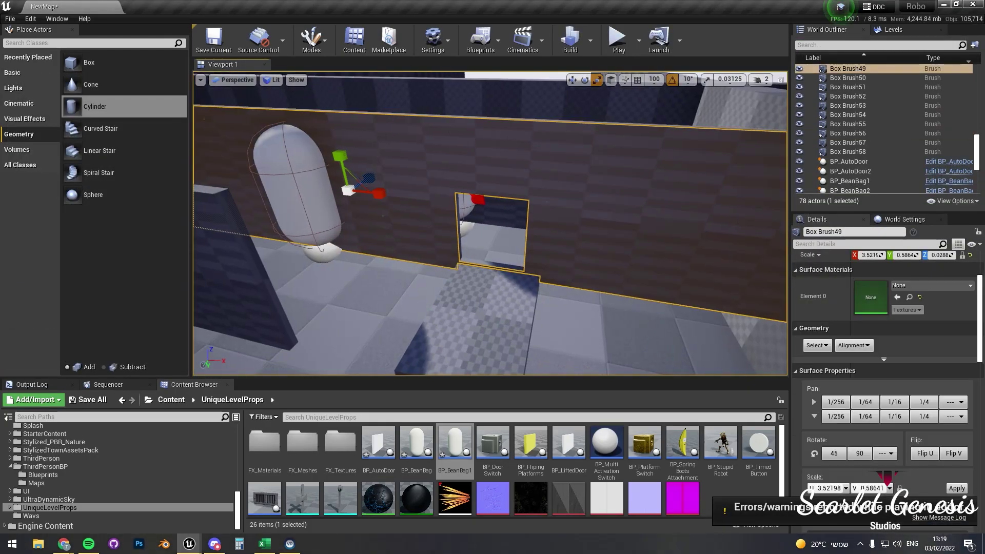
pyautogui.hotkey('alt', 'p')
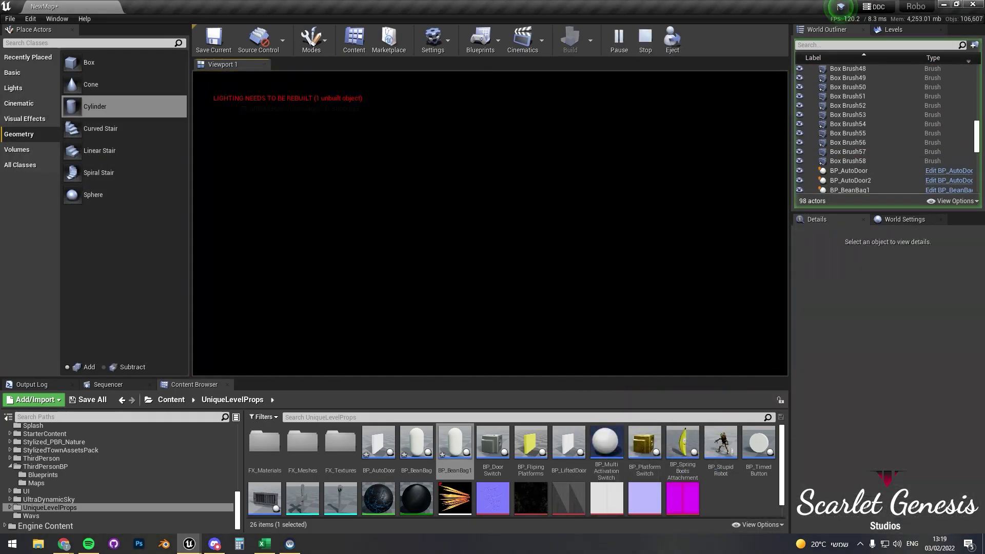
# Step: End the play-test and restart it with Play From Here at a chosen viewport spot
pyautogui.press('Escape')
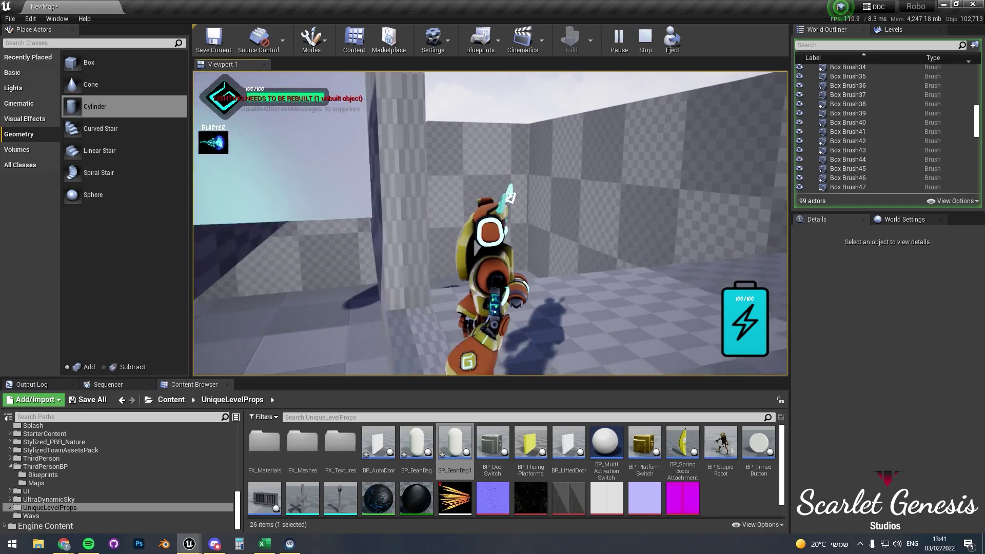
pyautogui.press('Escape')
pyautogui.rightClick(568, 181)
pyautogui.click(621, 503)
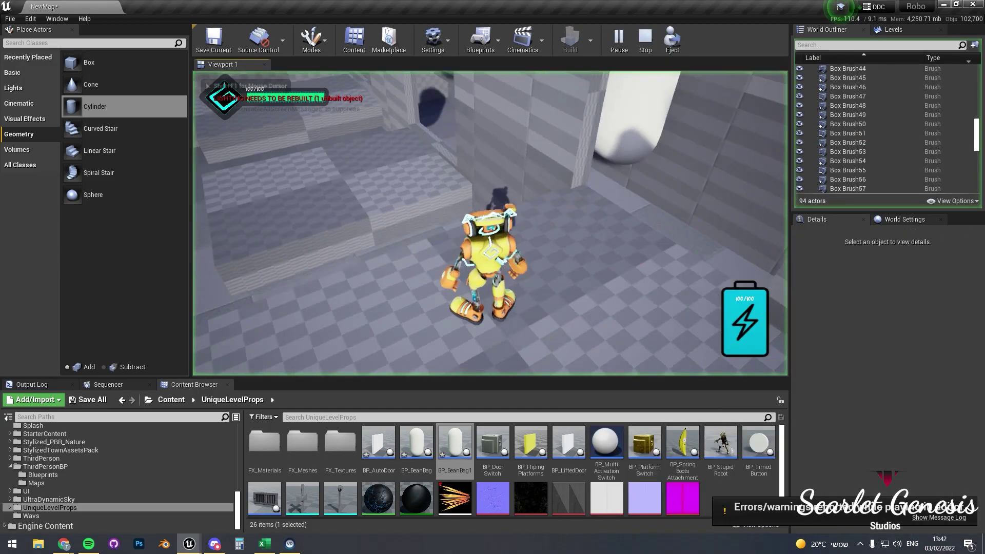